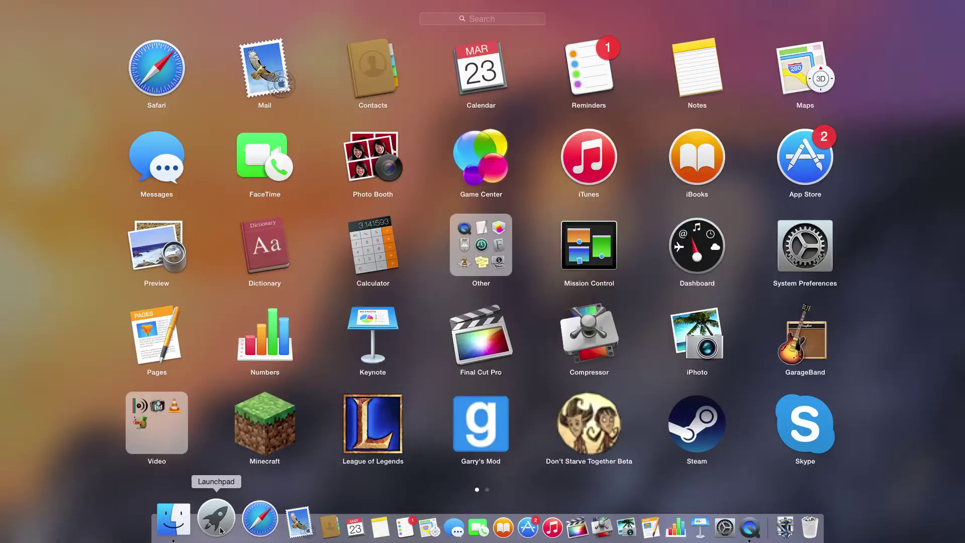
# Launch HDPVRCapture from the Video apps folder, choosing Composite video input and Front Analog RCA Jacks audio
pyautogui.click(168, 423)
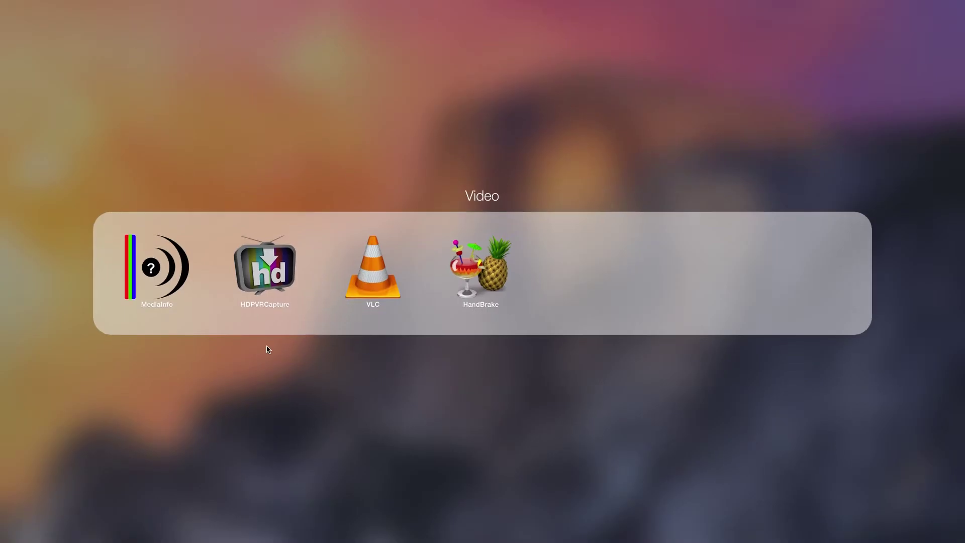
pyautogui.click(275, 265)
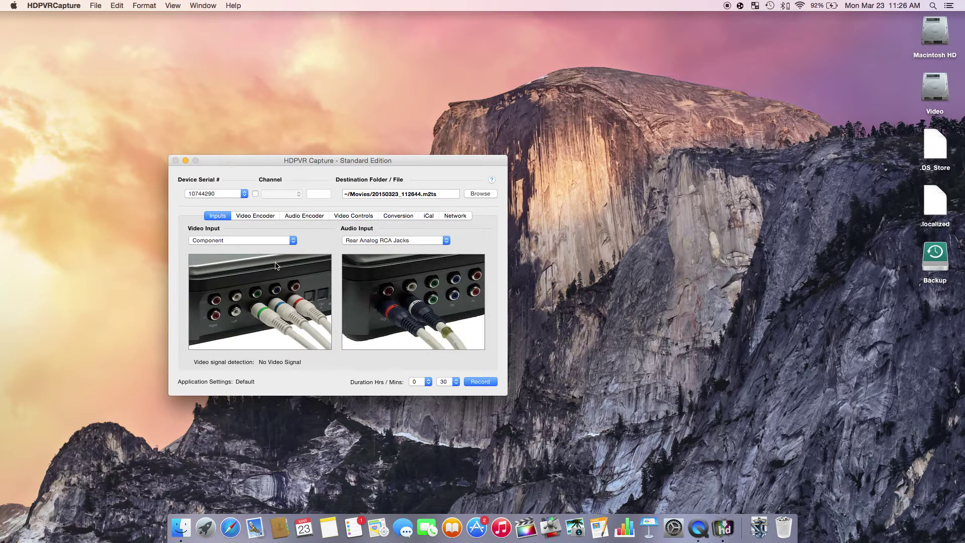
pyautogui.click(277, 240)
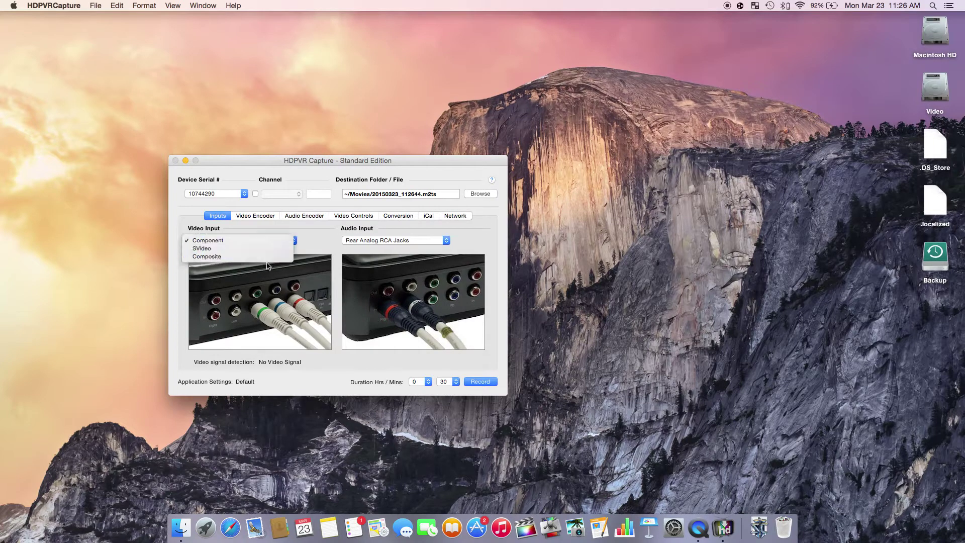
pyautogui.click(272, 259)
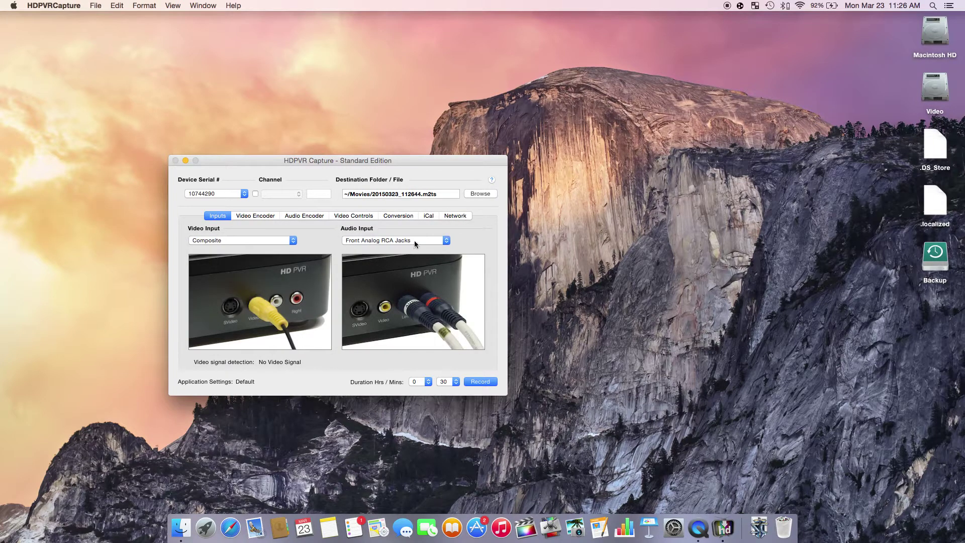
pyautogui.click(400, 240)
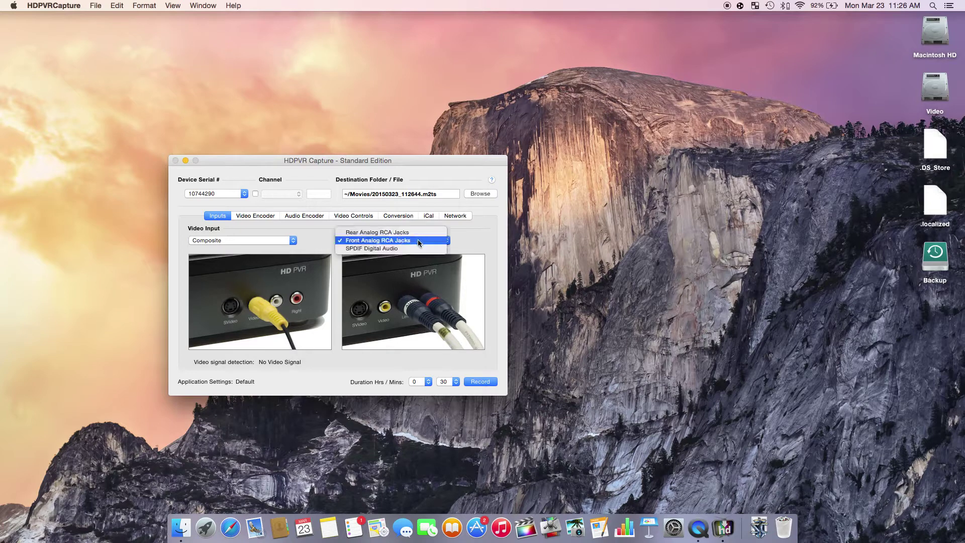
pyautogui.click(418, 240)
# Set the video encoder quality preset to Best (9,000 kbps)
pyautogui.click(274, 217)
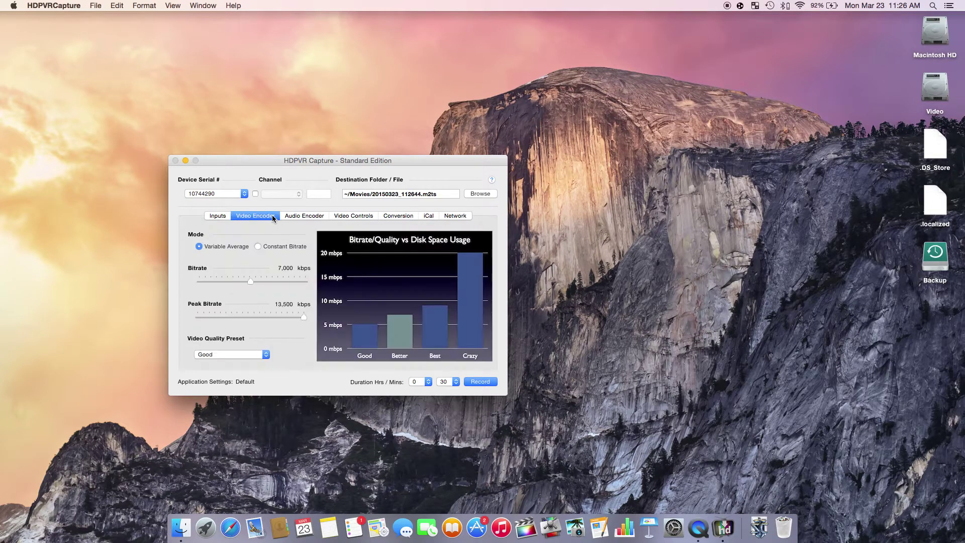
pyautogui.click(250, 355)
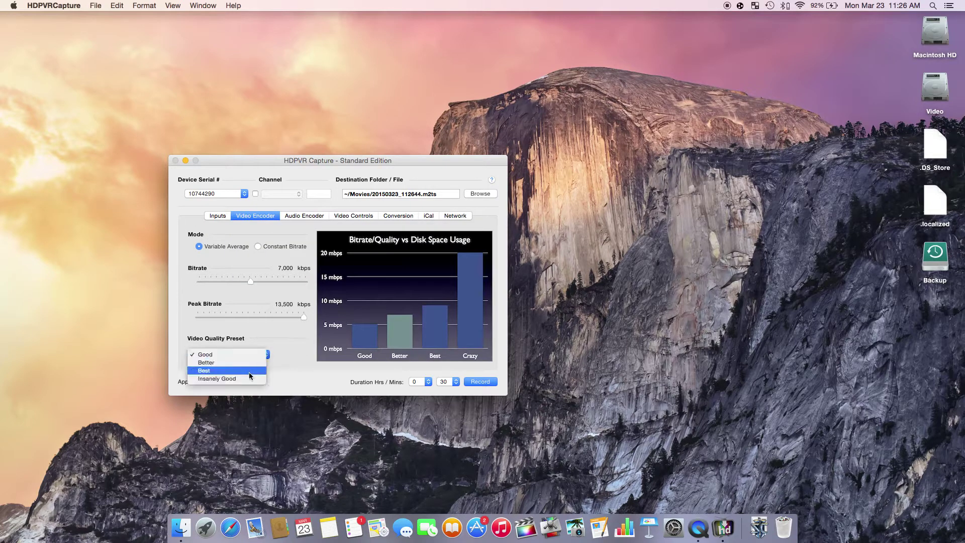
pyautogui.click(248, 371)
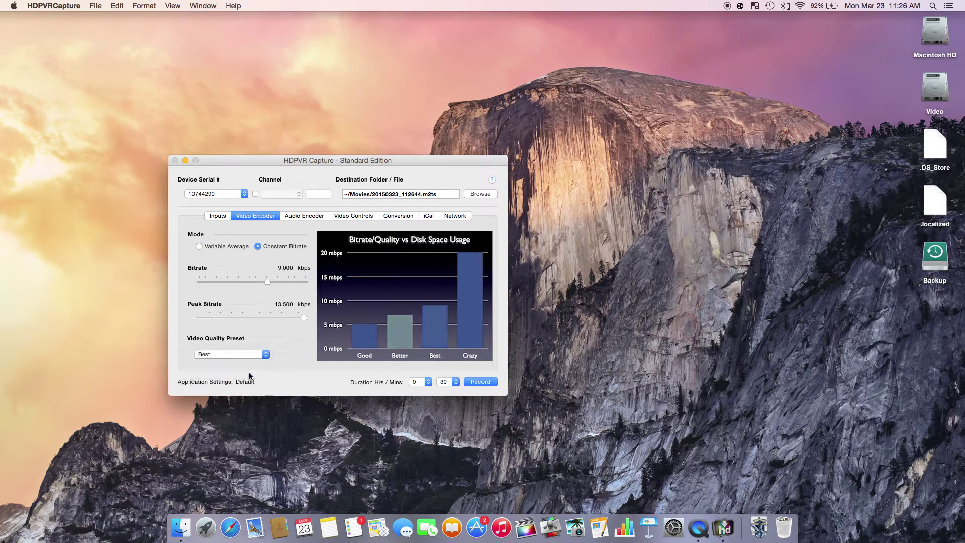
# Switch the audio codec to 2 Channel AAC and turn on Monitor video while recording
pyautogui.click(310, 216)
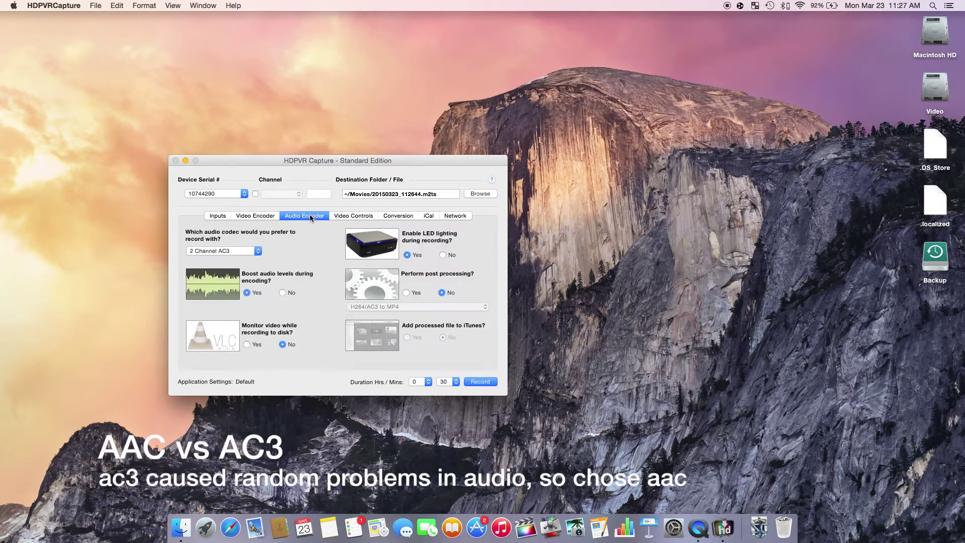
pyautogui.click(230, 251)
pyautogui.click(232, 243)
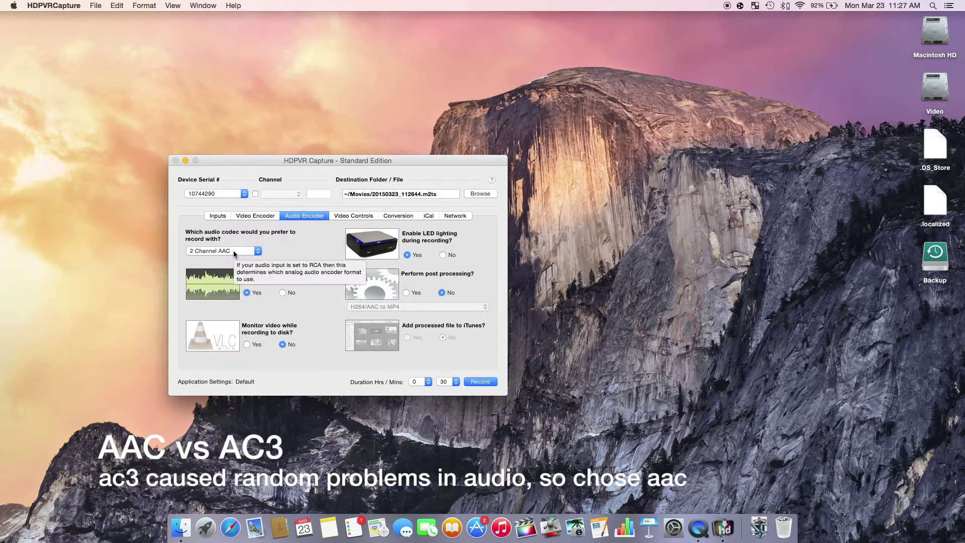
pyautogui.click(246, 343)
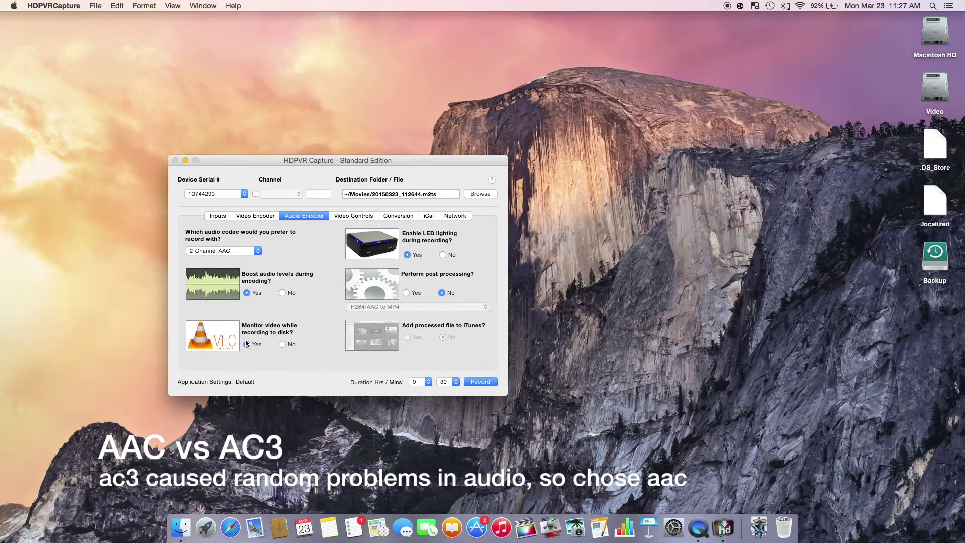
# Set 16:9 for SD video to No, review the remaining settings tabs, and return to Inputs
pyautogui.click(358, 215)
pyautogui.click(301, 349)
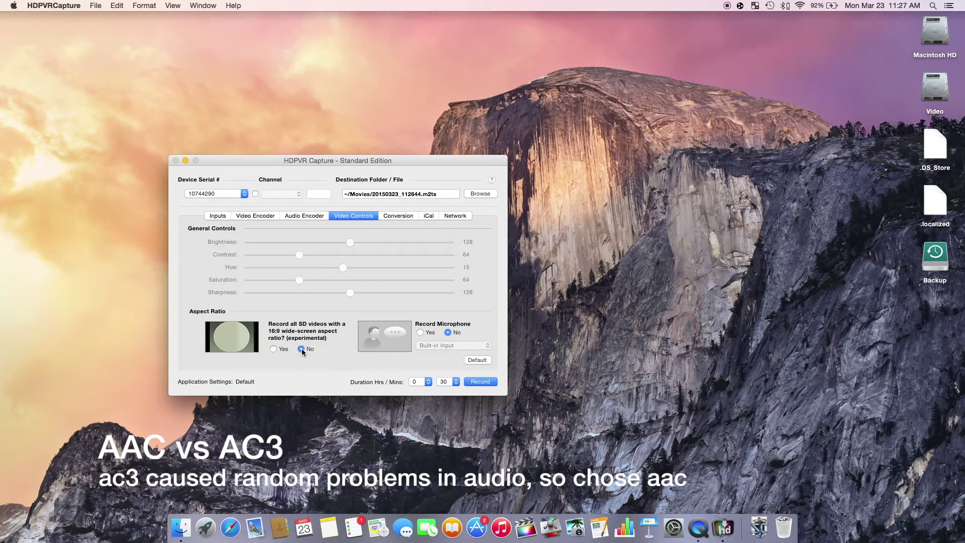
pyautogui.click(405, 216)
pyautogui.click(431, 218)
pyautogui.click(457, 216)
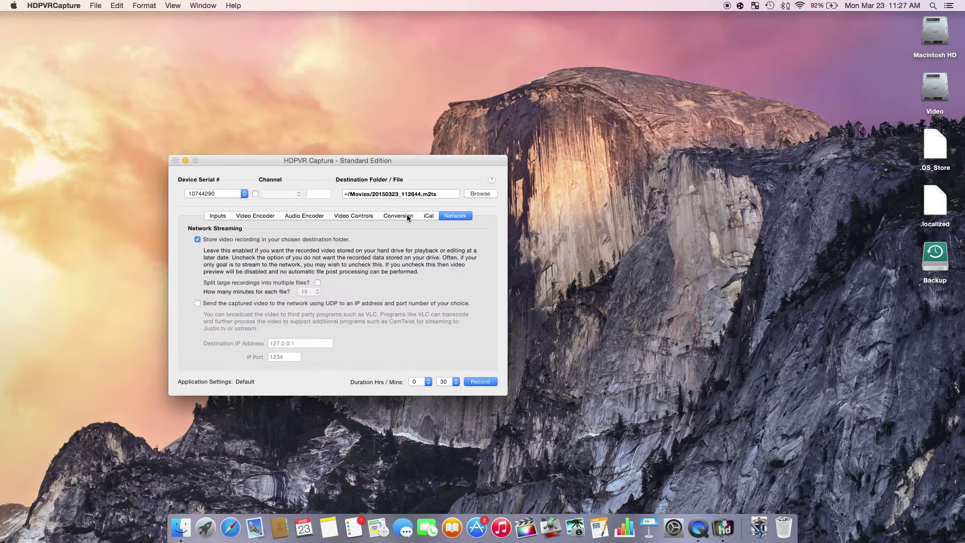
pyautogui.click(216, 217)
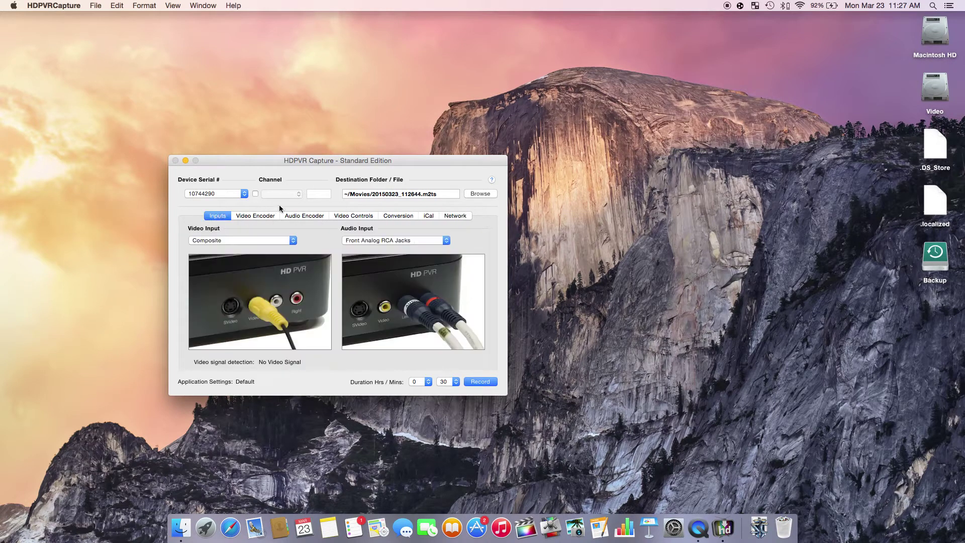
# Choose Video > HDPVR Capture as the destination and rename the date-based file to Test
pyautogui.click(391, 197)
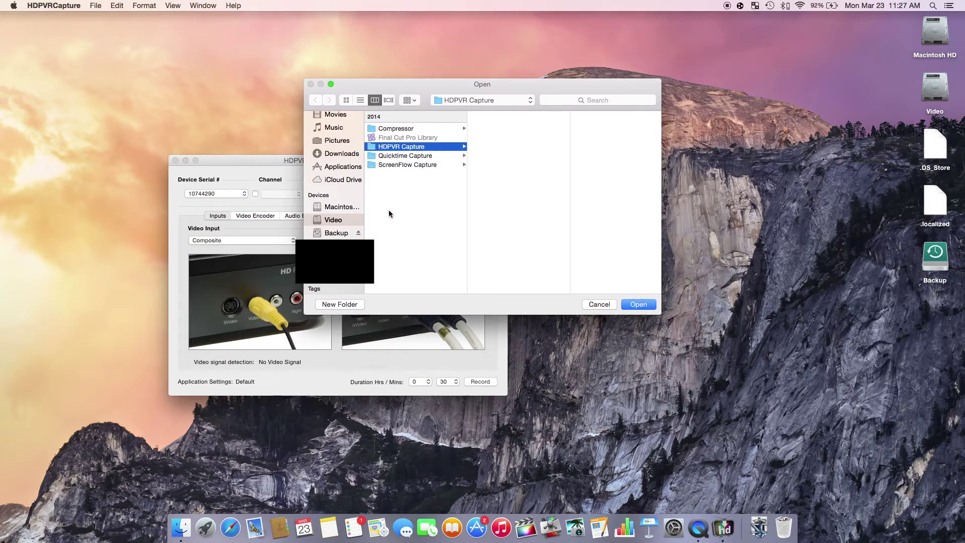
pyautogui.click(646, 305)
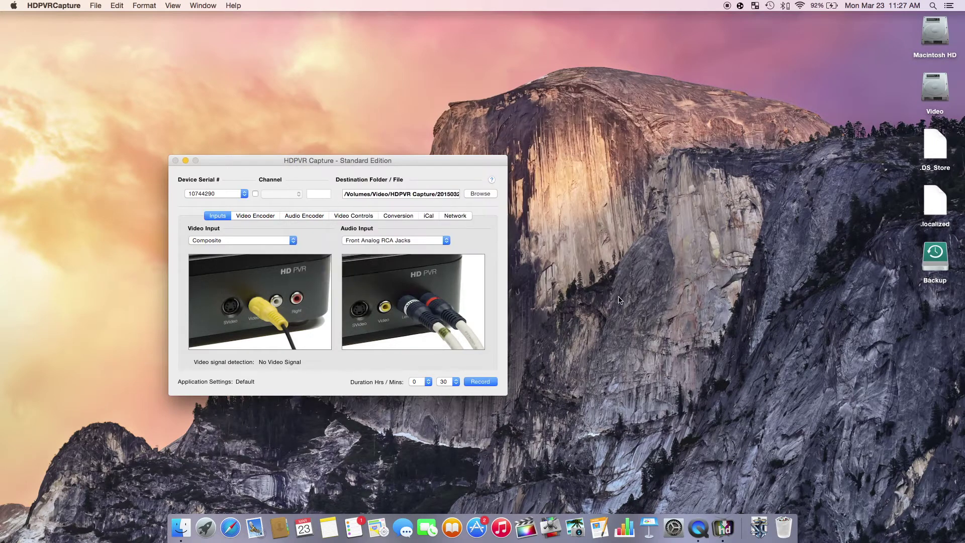
pyautogui.click(432, 194)
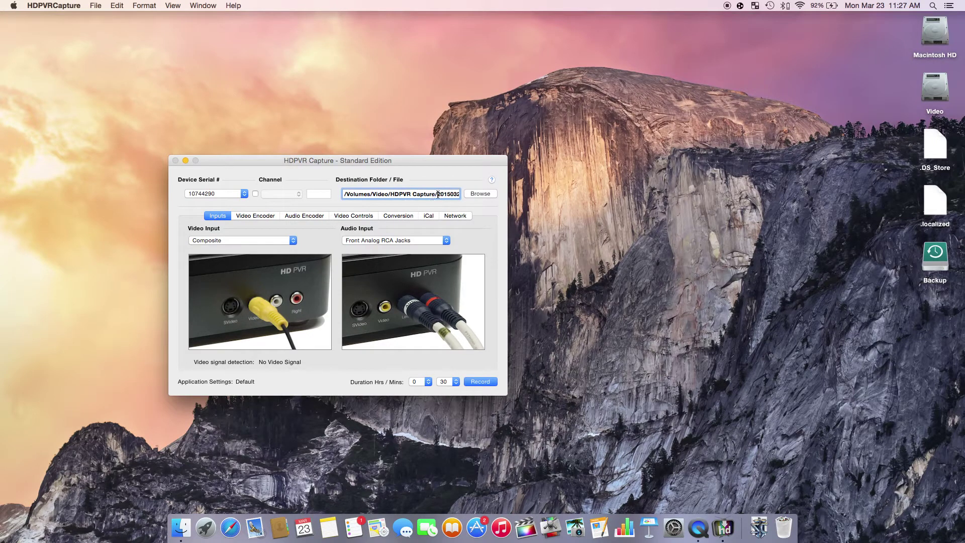
pyautogui.moveTo(437, 194)
pyautogui.mouseDown()
pyautogui.moveTo(494, 196)
pyautogui.moveTo(442, 193)
pyautogui.mouseUp()
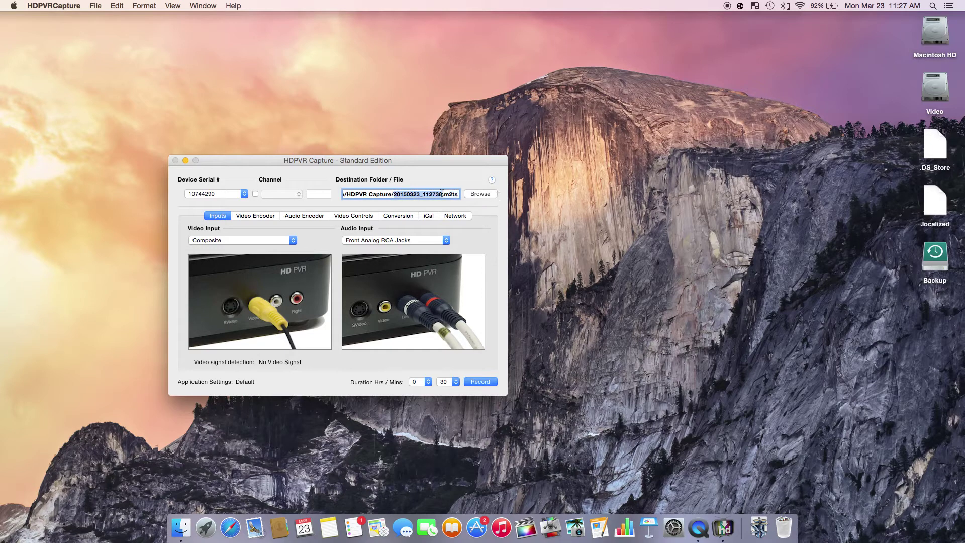
pyautogui.write('Test')
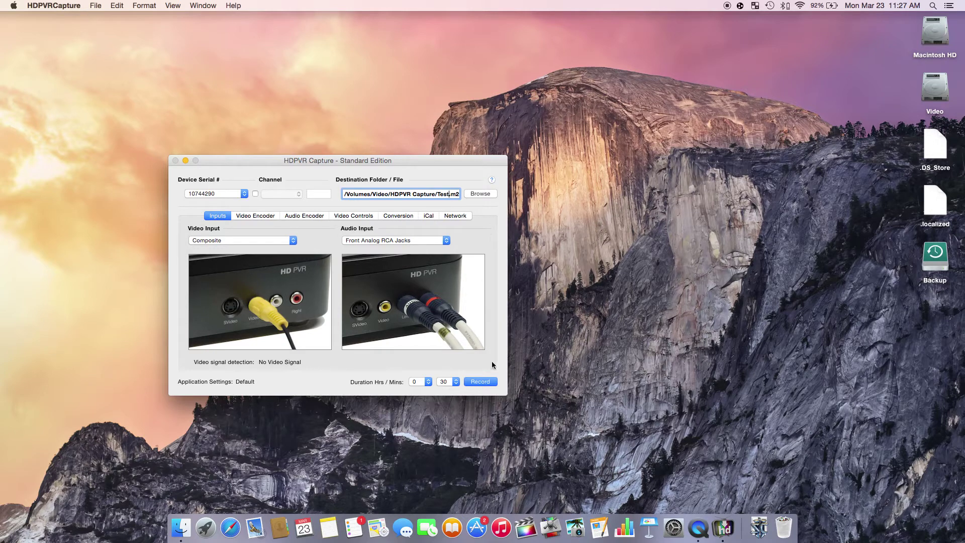
# Confirm the recording duration of 0 hours and 30 minutes
pyautogui.click(442, 382)
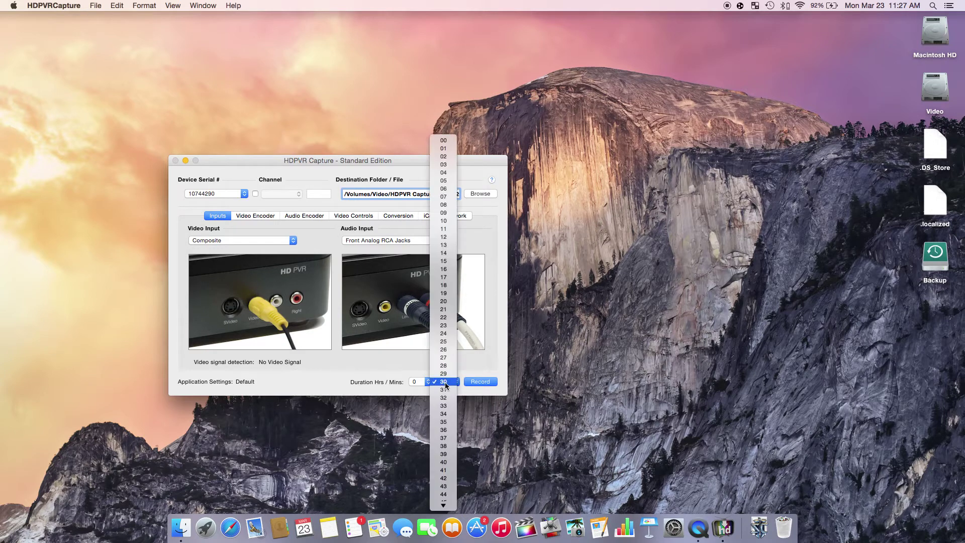
pyautogui.click(410, 377)
pyautogui.click(422, 381)
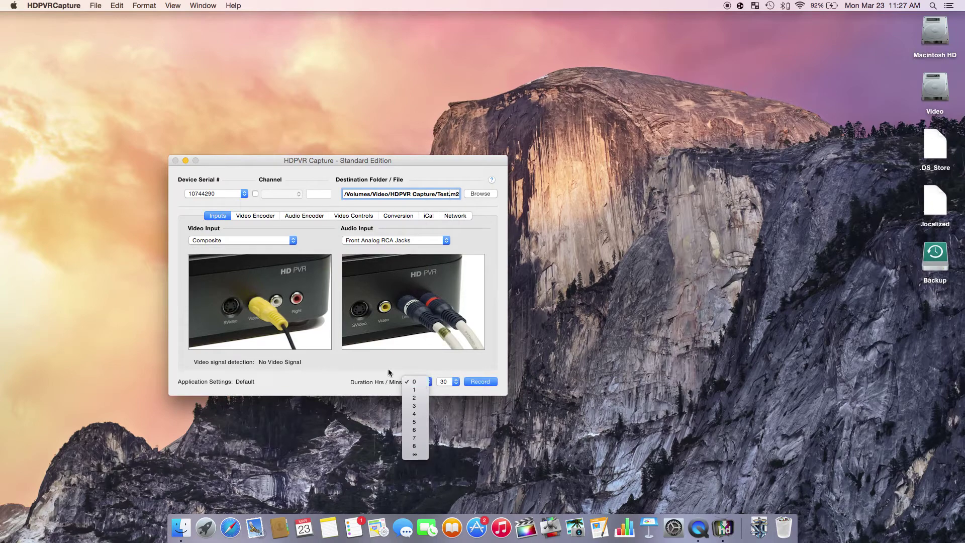
pyautogui.click(422, 382)
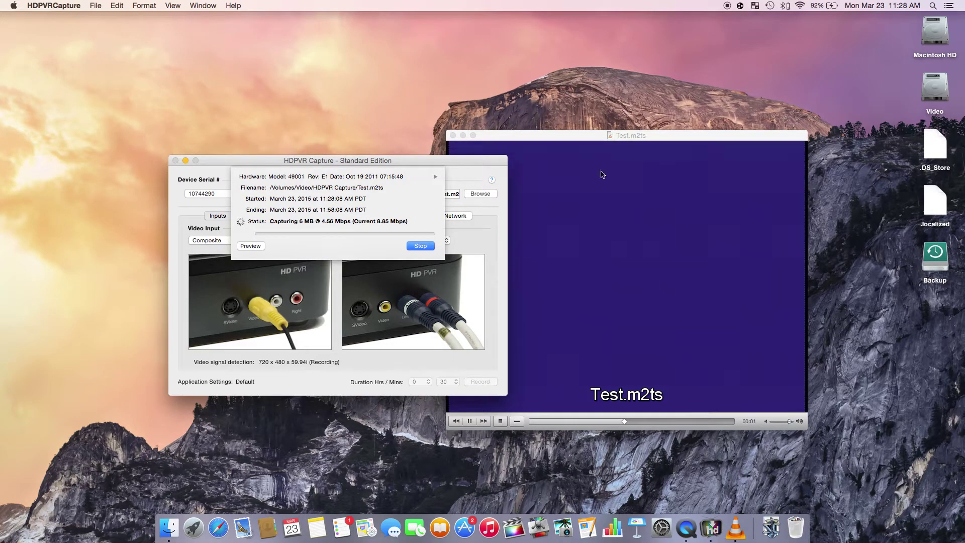
# Bring the VLC preview forward, shift it left, and set Video > Deinterlace to On
pyautogui.click(574, 146)
pyautogui.moveTo(574, 146); pyautogui.dragTo(393, 118)
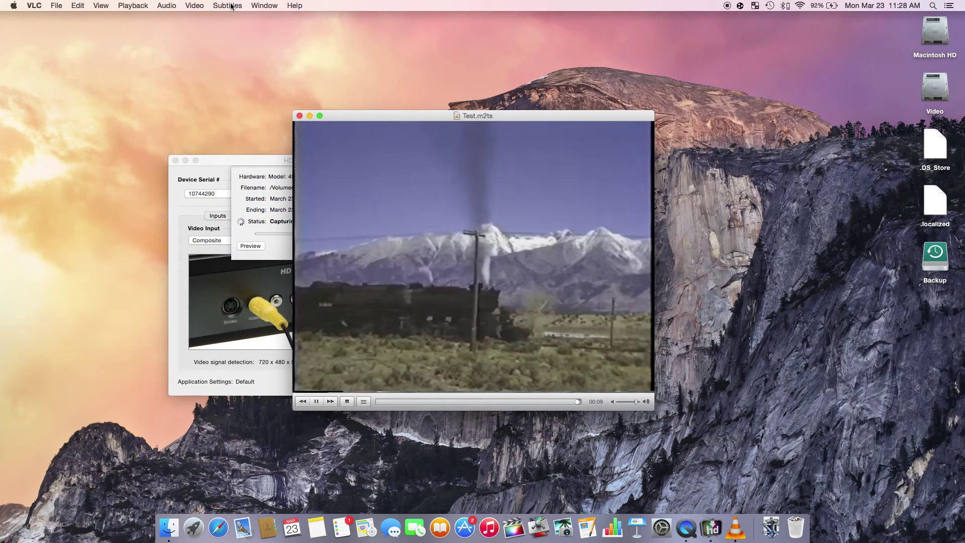
pyautogui.click(194, 5)
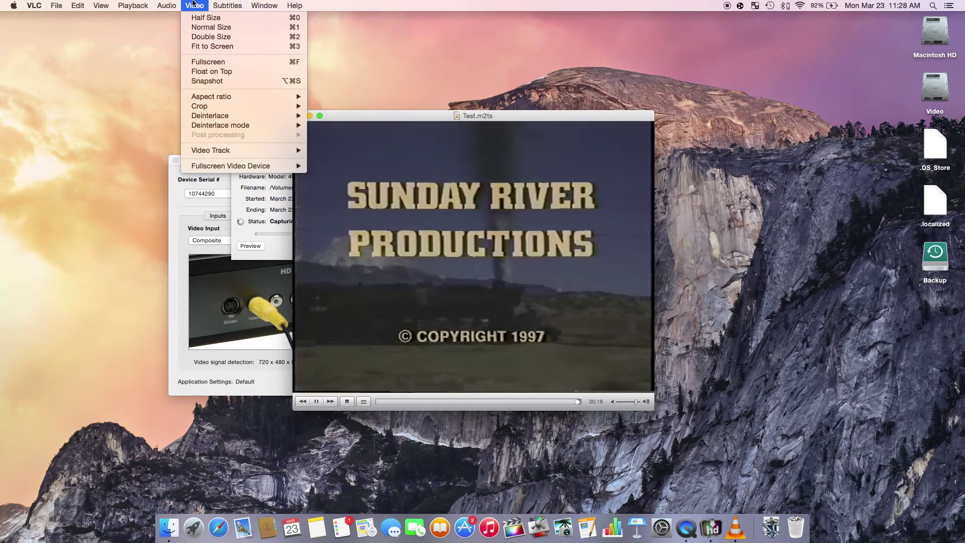
pyautogui.moveTo(212, 99)
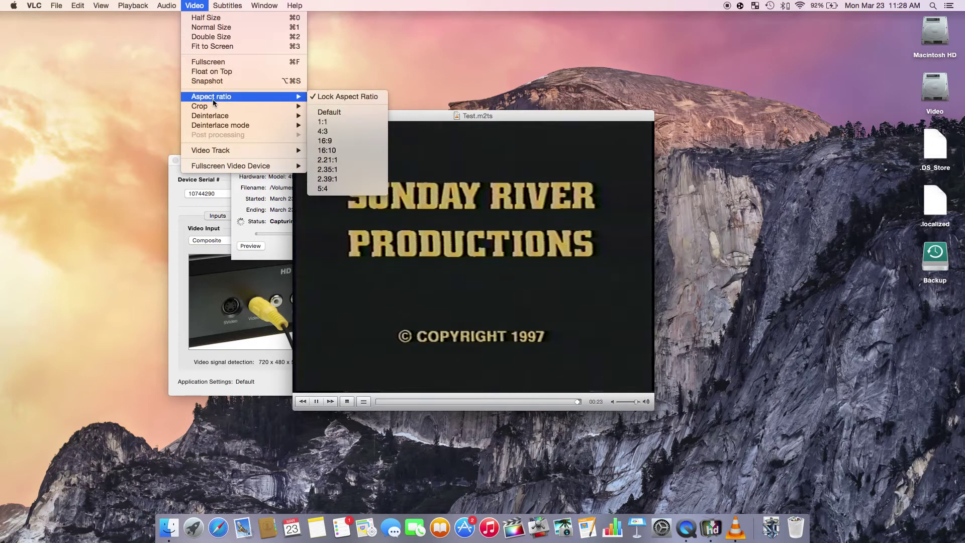
pyautogui.moveTo(235, 118)
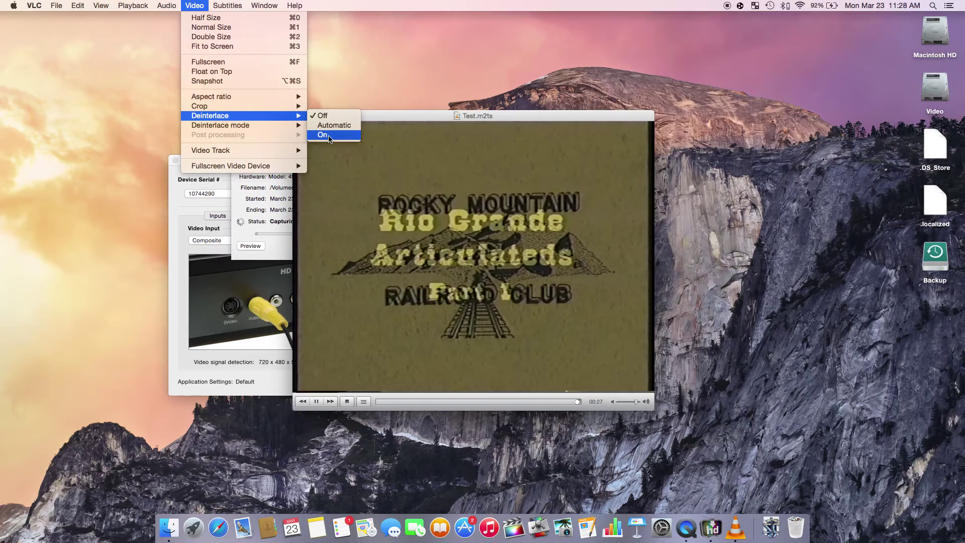
pyautogui.click(330, 134)
# Stop the capture and quit HDPVRCapture
pyautogui.press('super+Tab')
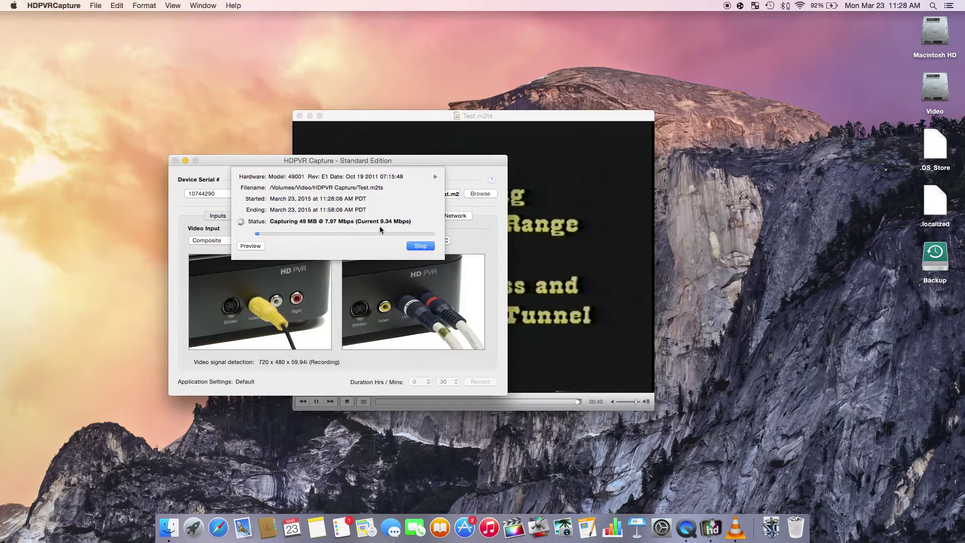
pyautogui.click(420, 246)
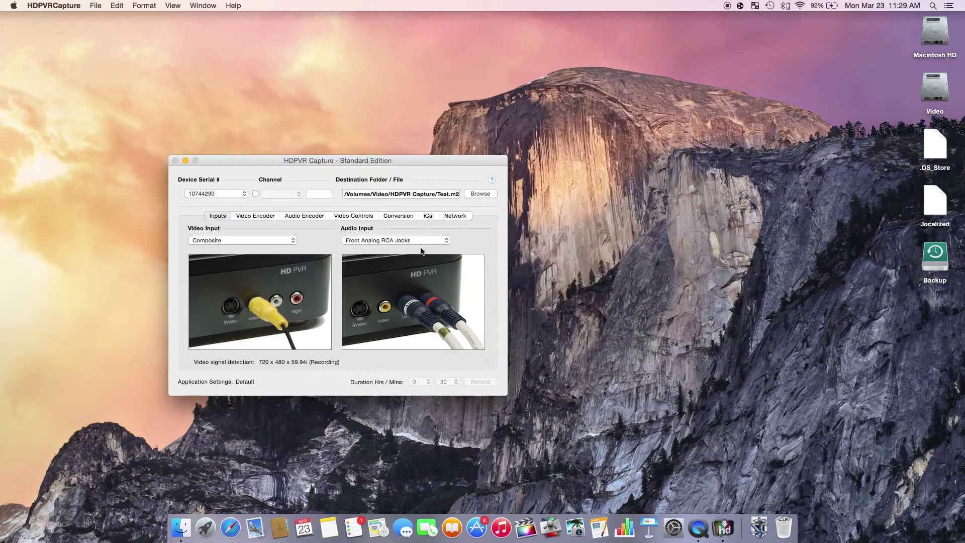
pyautogui.press('super+q')
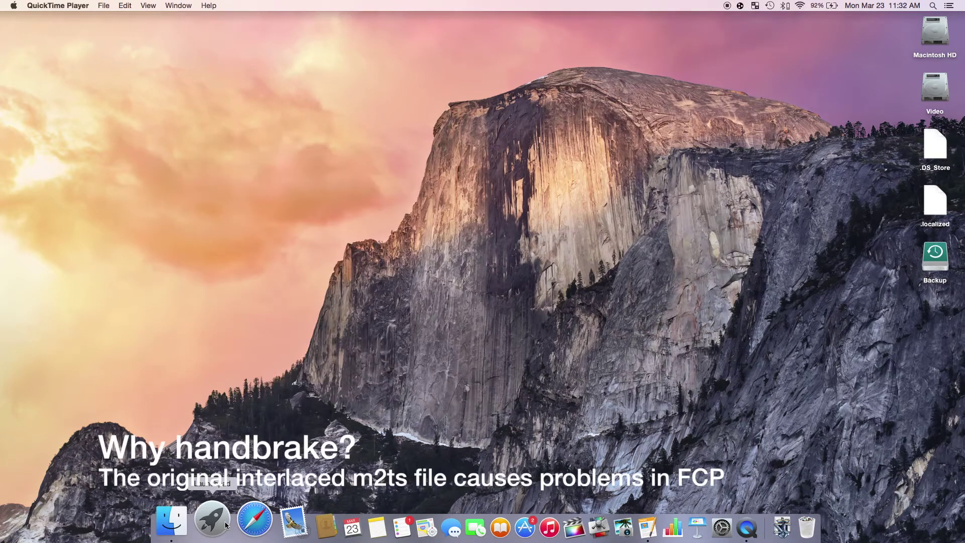
# Launch HandBrake from the Video folder in Launchpad
pyautogui.click(213, 528)
pyautogui.click(180, 418)
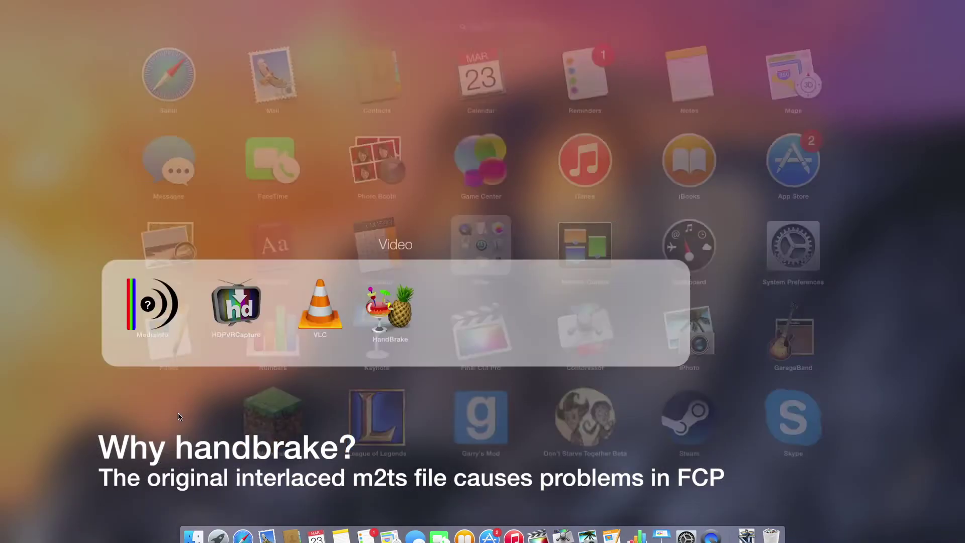
pyautogui.click(486, 289)
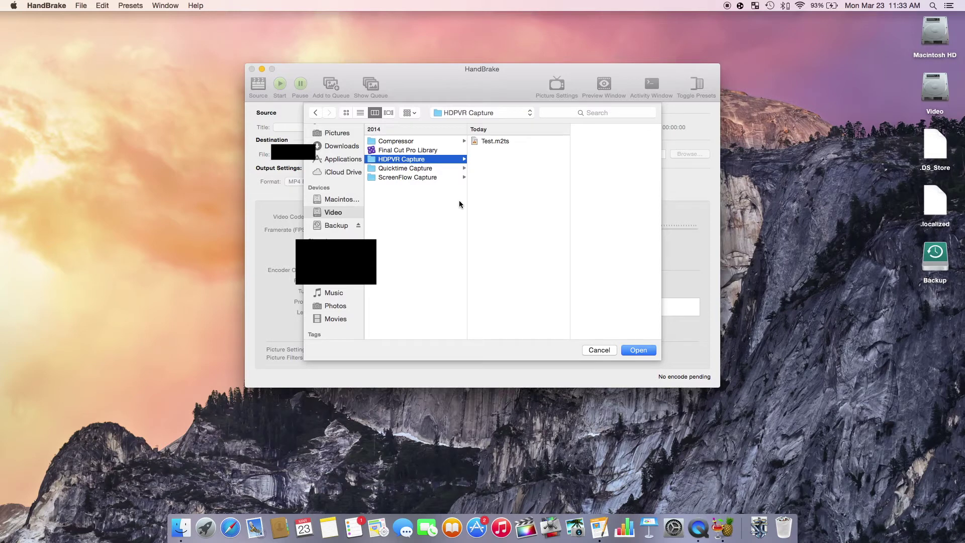
# Load Test.m2ts from HDPVR Capture, raise the constant quality slider, and choose Constant Framerate
pyautogui.click(503, 141)
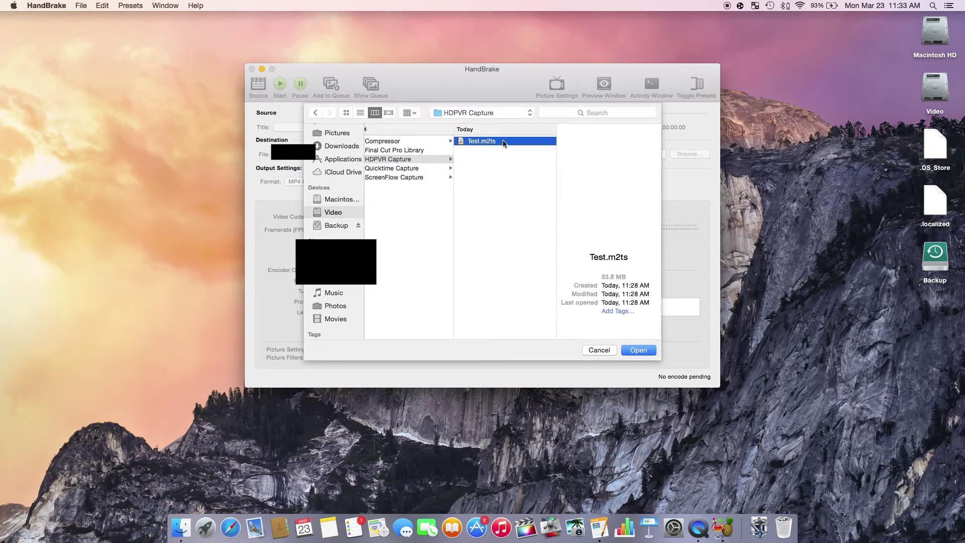
pyautogui.click(638, 350)
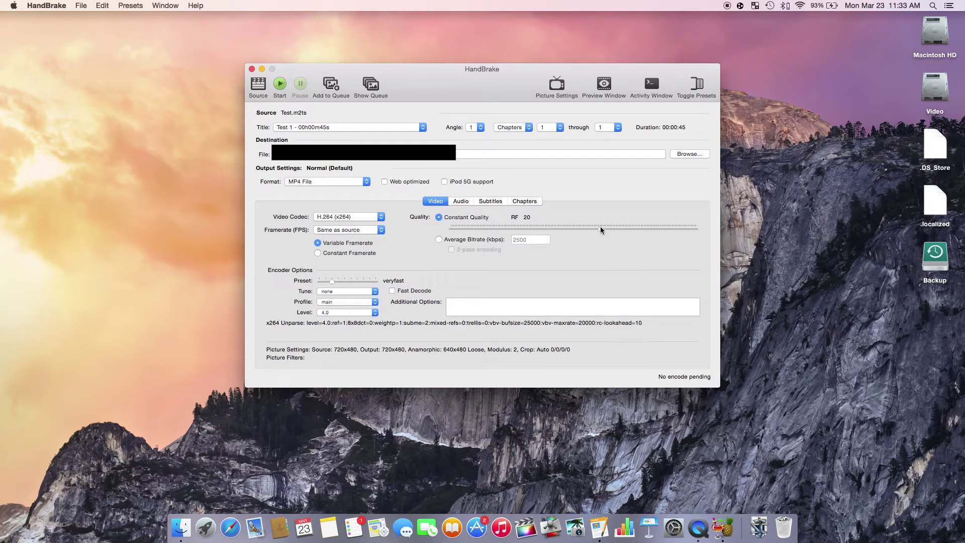
pyautogui.moveTo(601, 228); pyautogui.dragTo(647, 229)
pyautogui.click(321, 254)
pyautogui.click(467, 202)
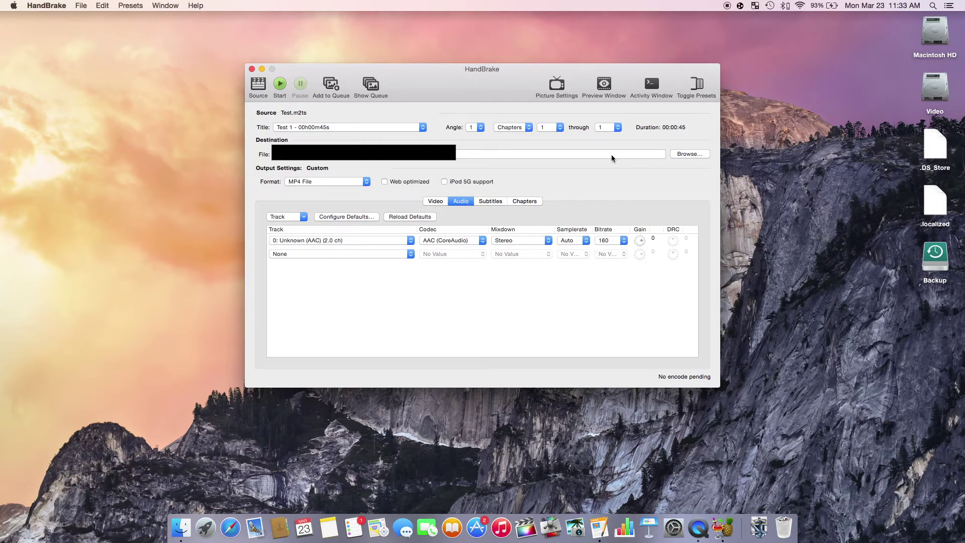
pyautogui.click(562, 88)
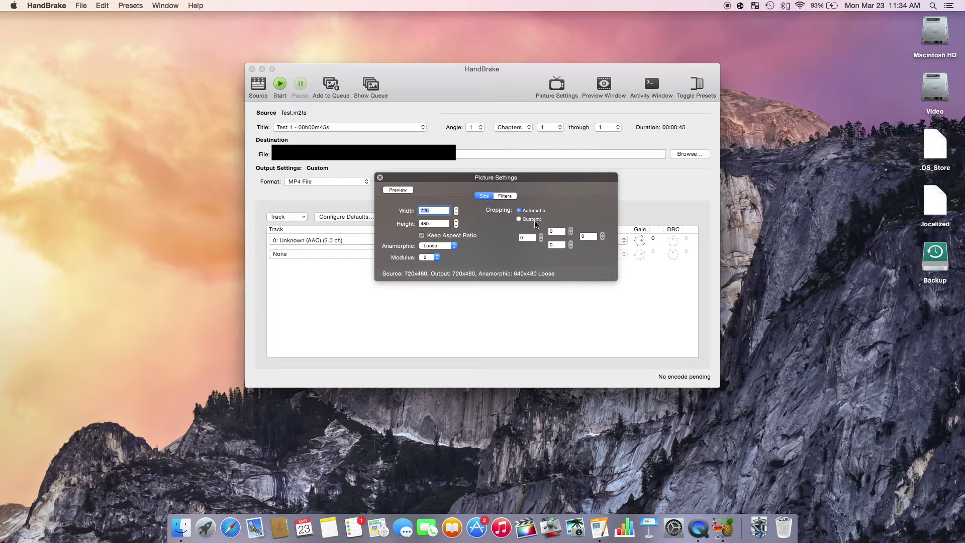
# Replace Decomb with Slow Deinterlace in the picture filters, then close Picture Settings
pyautogui.click(503, 196)
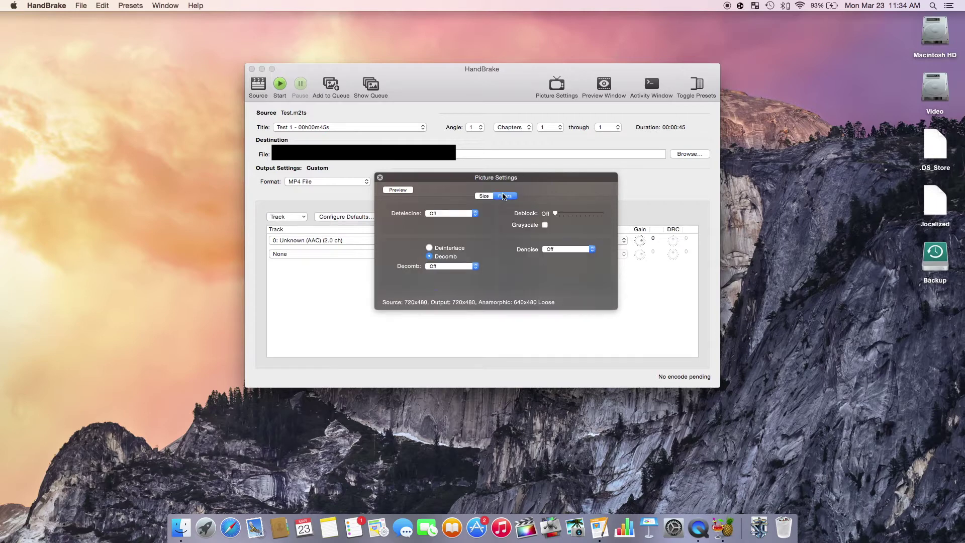
pyautogui.click(450, 247)
pyautogui.click(452, 266)
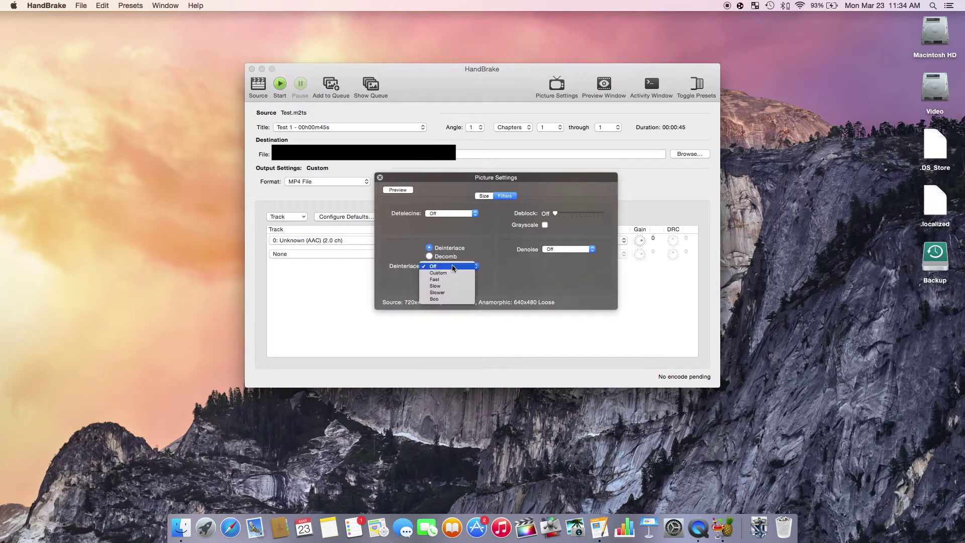
pyautogui.click(454, 286)
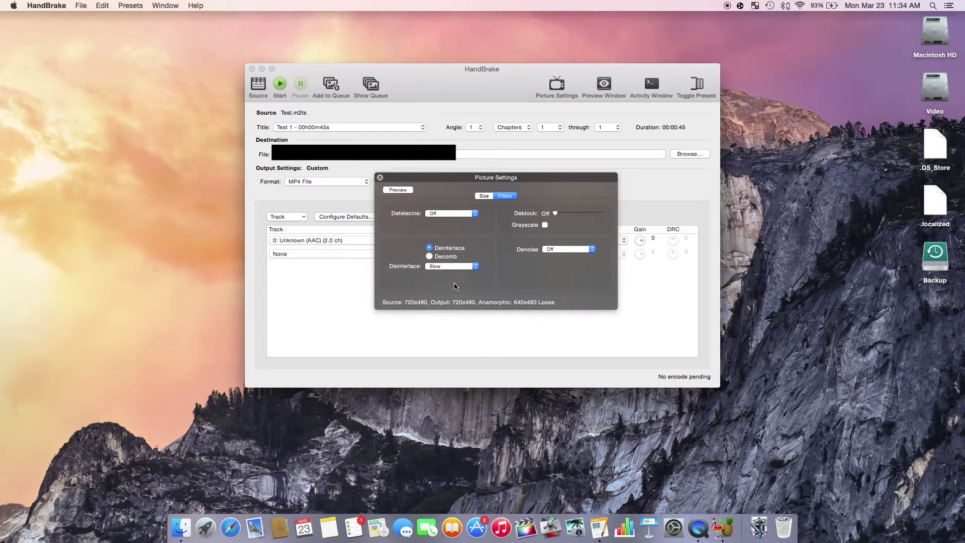
pyautogui.click(380, 178)
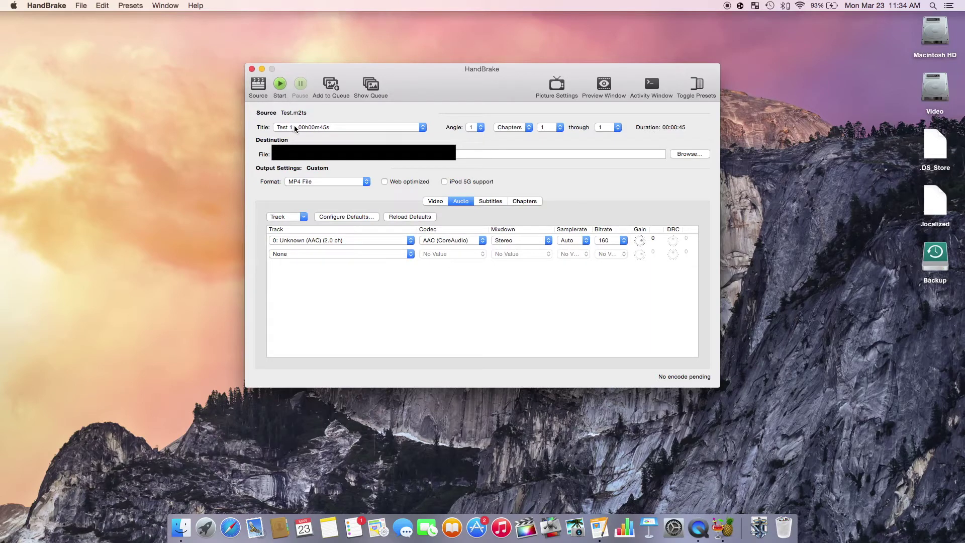
# Set the output to Test.mp4 in the HDPVR Capture folder and start the encode
pyautogui.click(687, 155)
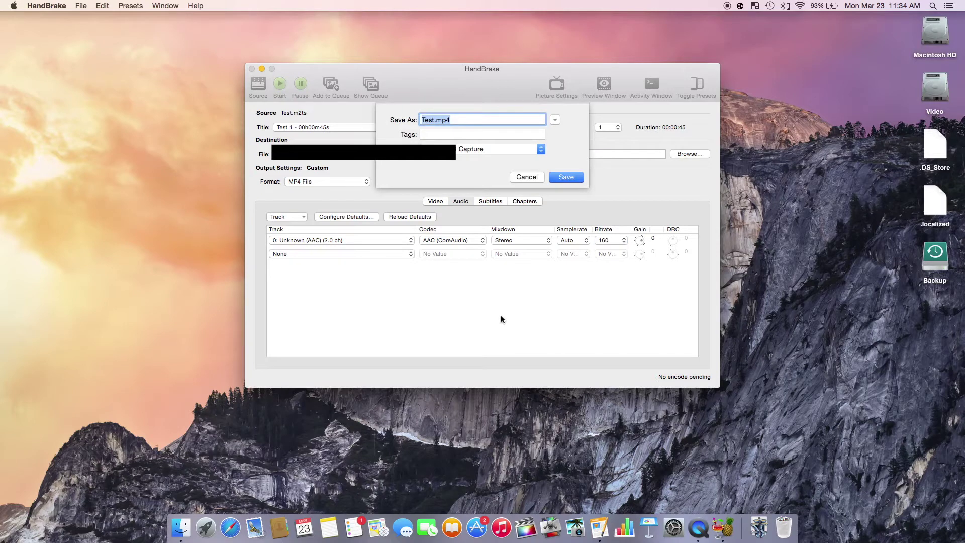
pyautogui.click(554, 178)
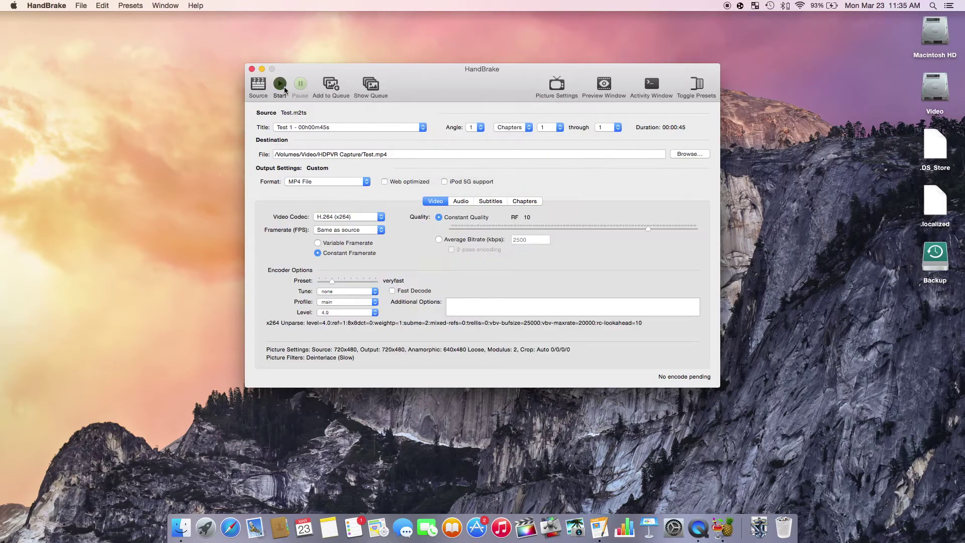
pyautogui.click(283, 88)
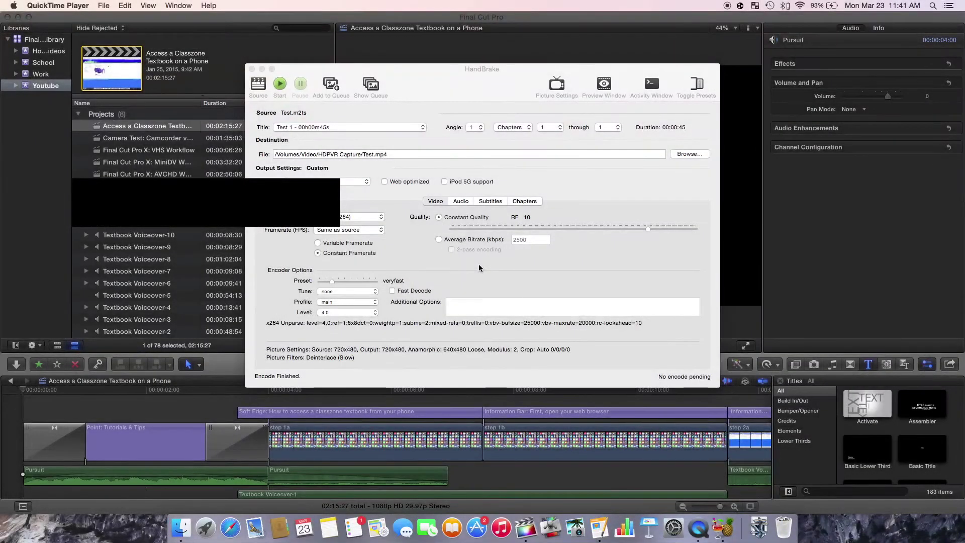
# Import Test.mp4 via File > Import > Media into the existing Youtube event in Final Cut Pro
pyautogui.click(238, 24)
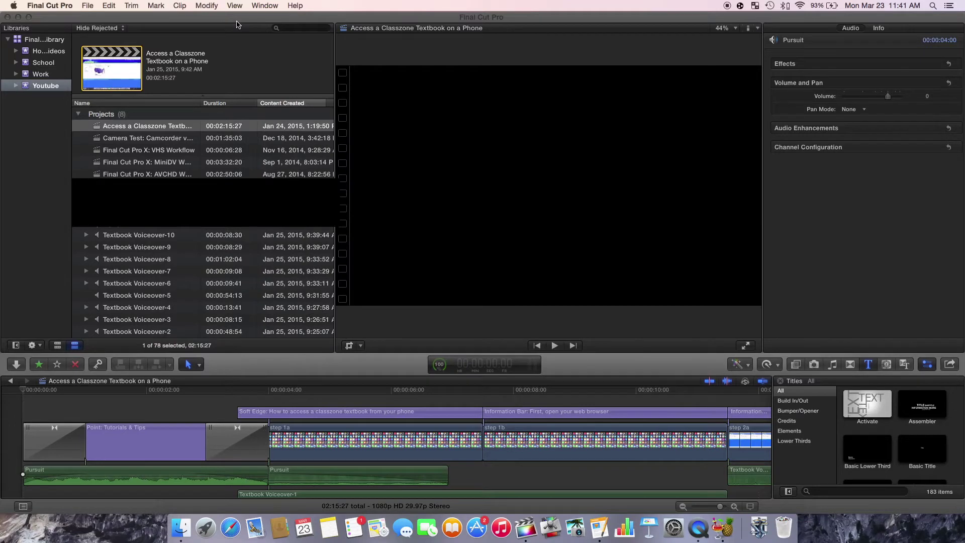
pyautogui.click(94, 6)
pyautogui.moveTo(166, 68)
pyautogui.click(263, 71)
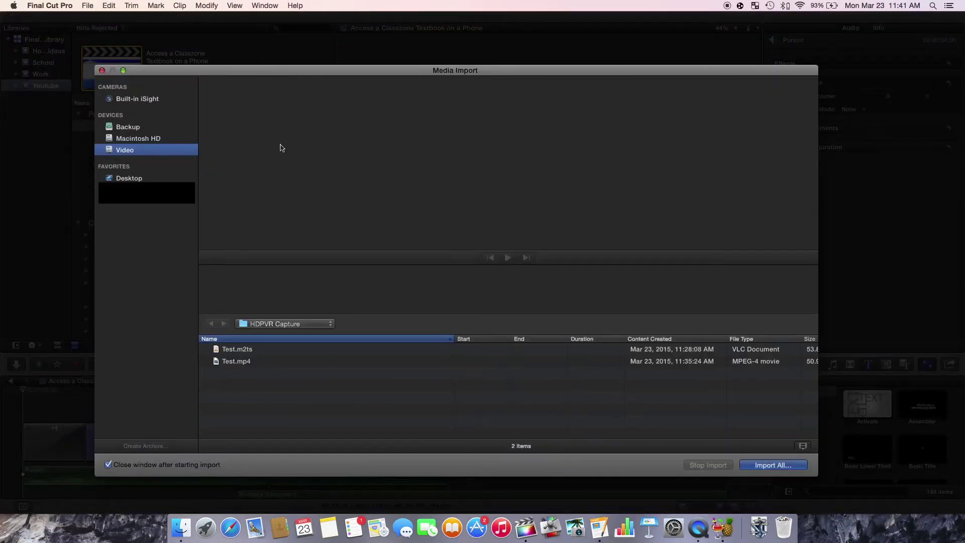
pyautogui.click(304, 362)
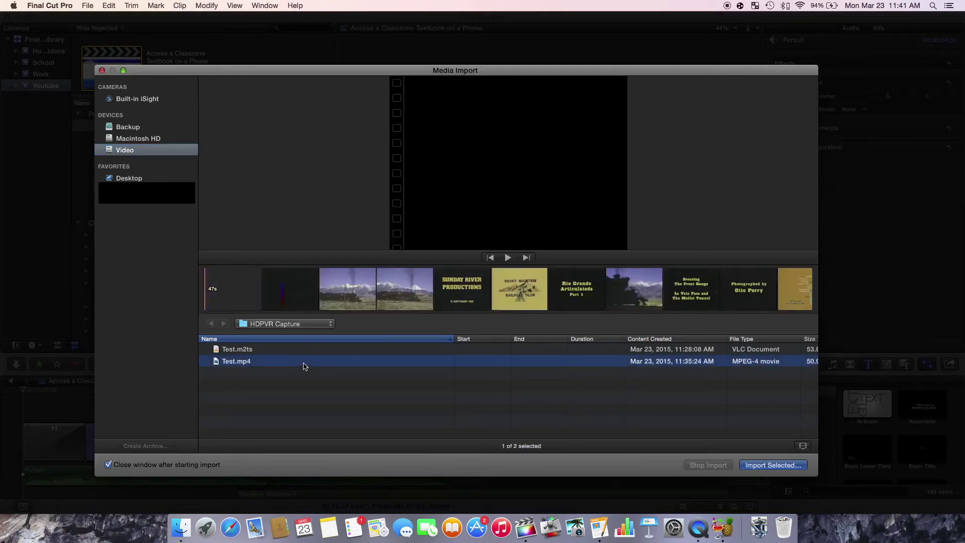
pyautogui.click(775, 466)
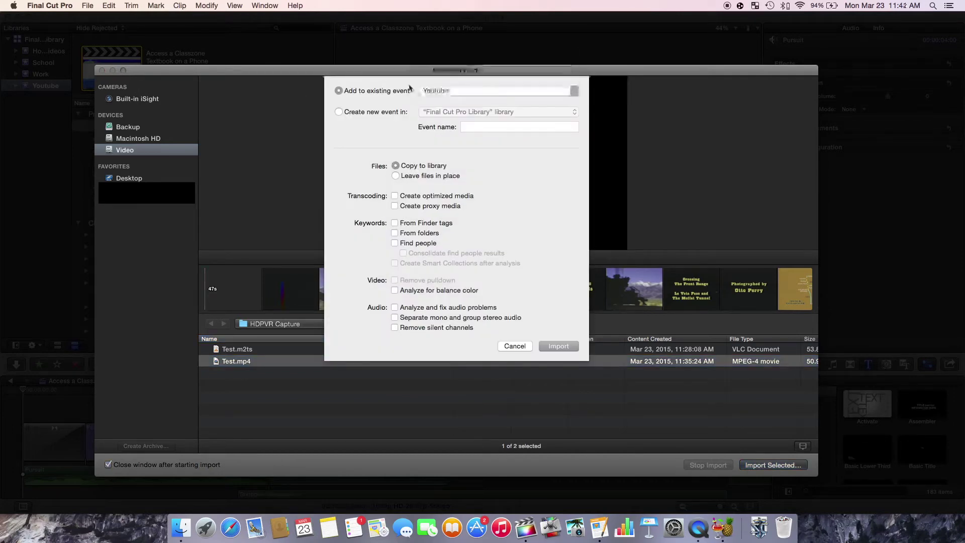
pyautogui.click(559, 345)
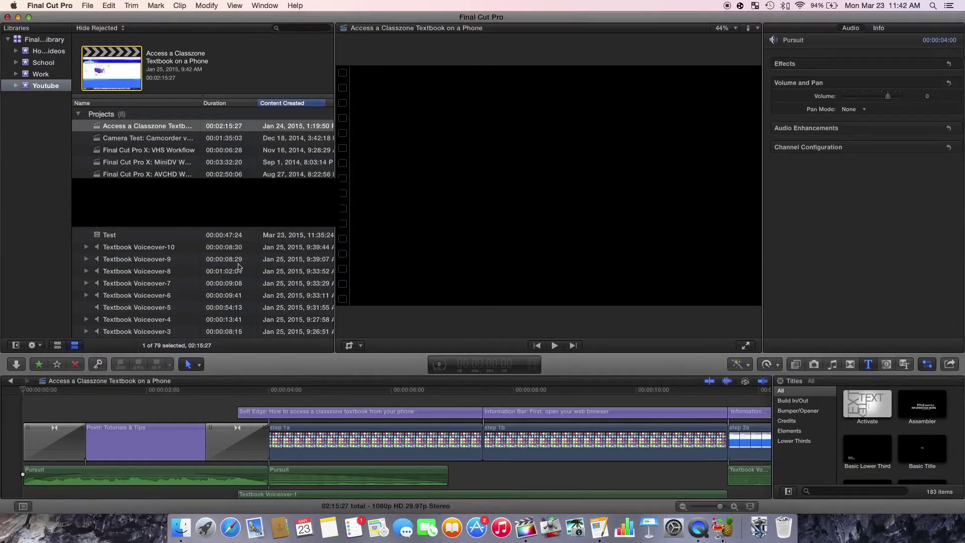
# Create a new project named Test from the Test clip and drag the clip into its timeline
pyautogui.click(214, 236)
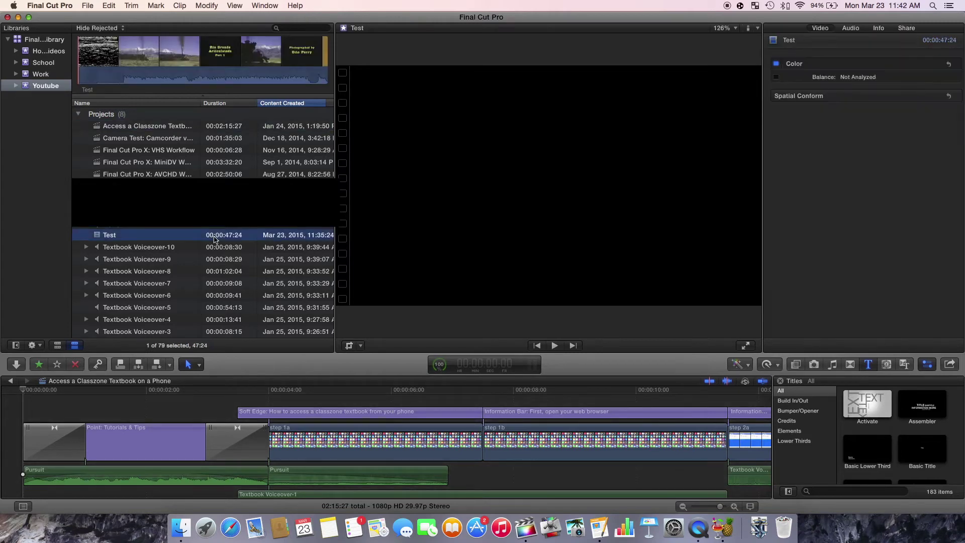
pyautogui.click(91, 6)
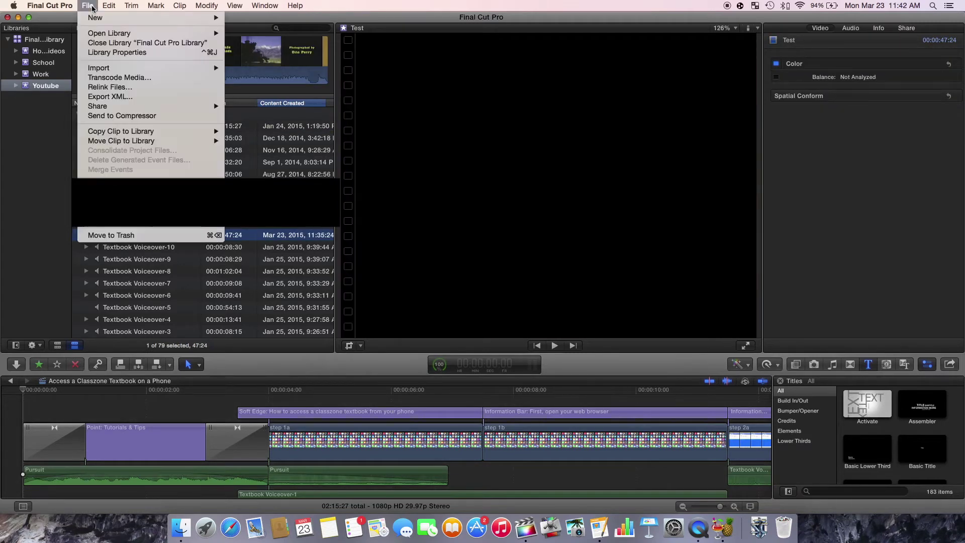
pyautogui.moveTo(105, 19)
pyautogui.click(261, 22)
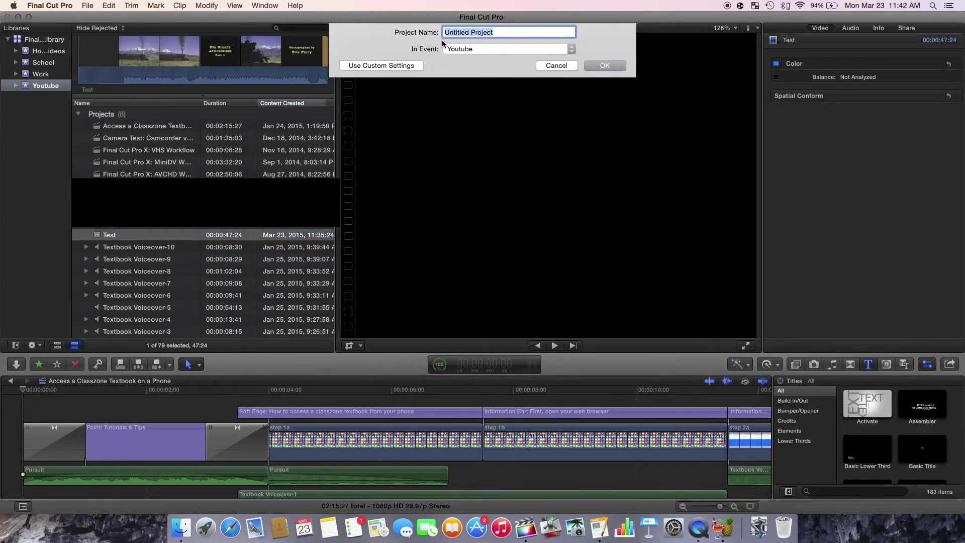
pyautogui.write('Tesr')
pyautogui.click(620, 66)
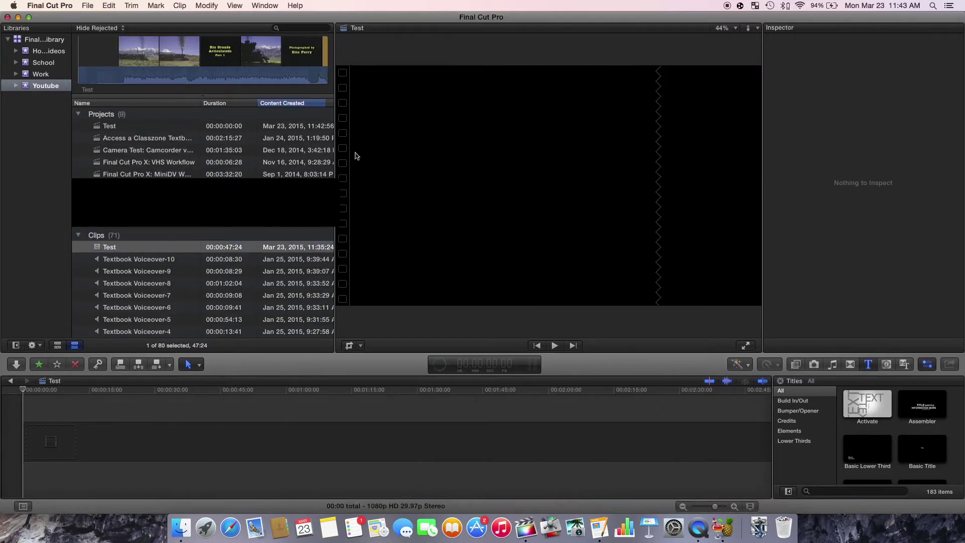
pyautogui.moveTo(170, 251); pyautogui.dragTo(194, 446)
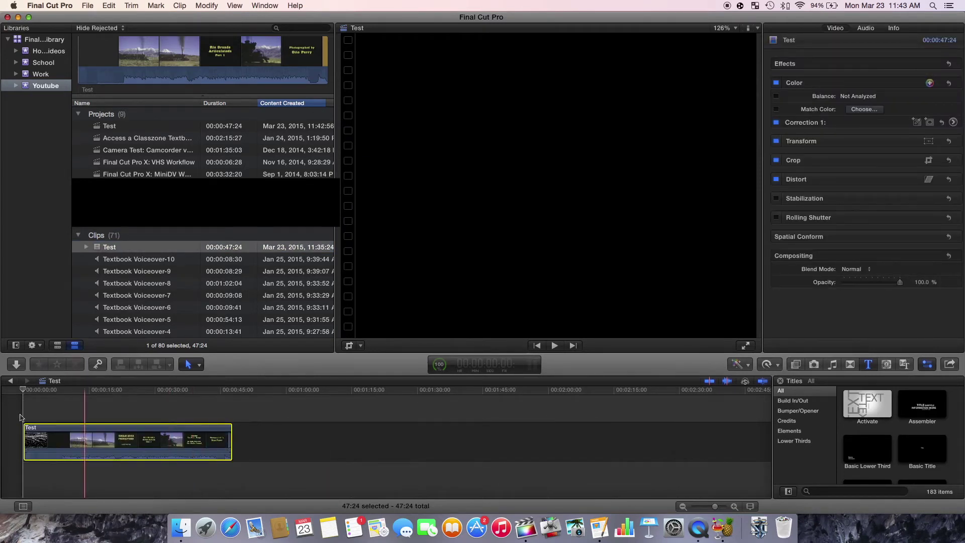
# Trim the beginning of the Test clip so the project runs 40:03
pyautogui.moveTo(29, 445); pyautogui.dragTo(58, 442)
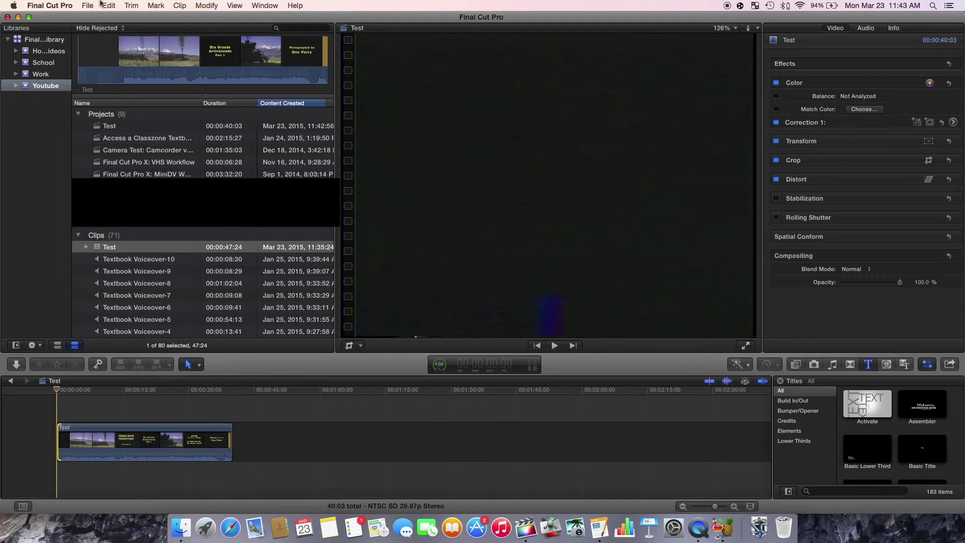
pyautogui.click(85, 5)
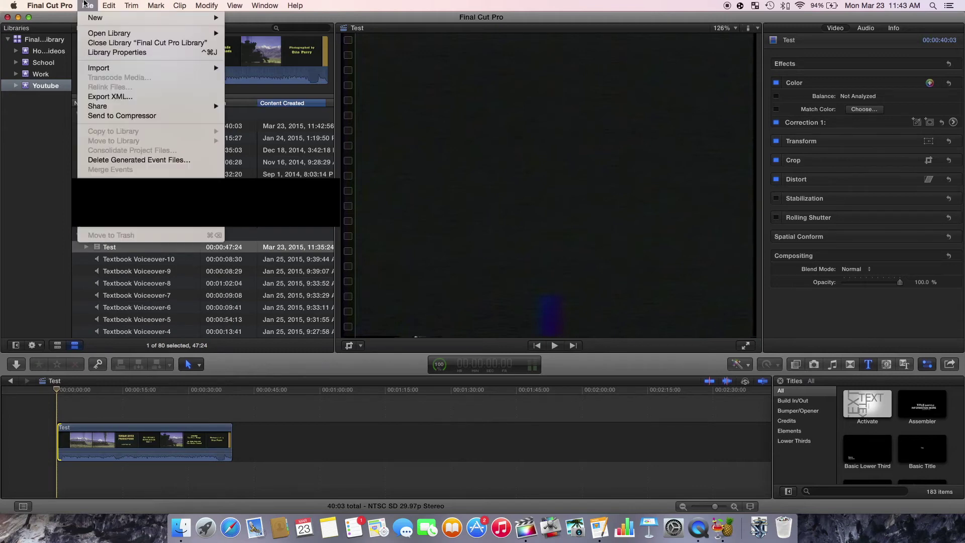
# Send the Test project to Compressor and pick the SD MPEG-4 (480x720p 4:3) output preset
pyautogui.click(154, 116)
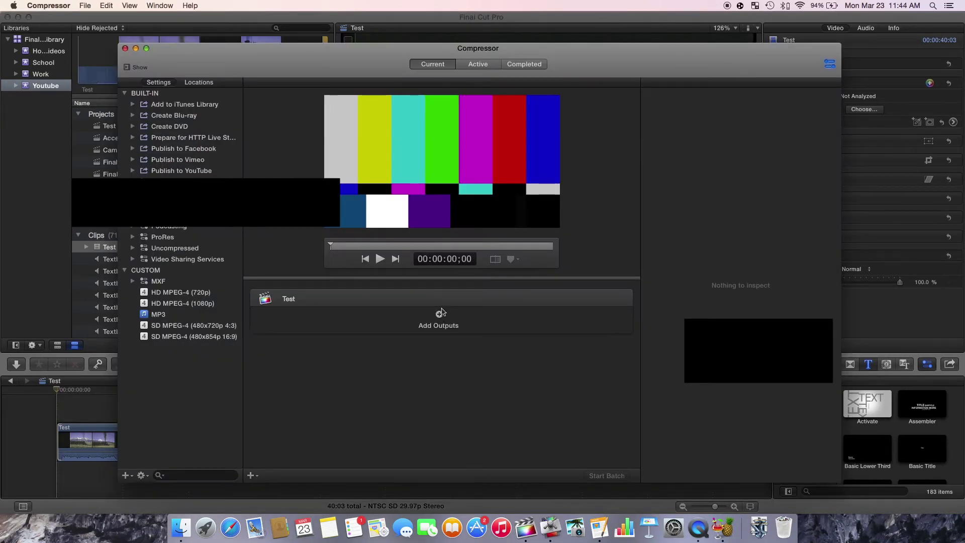
pyautogui.click(441, 316)
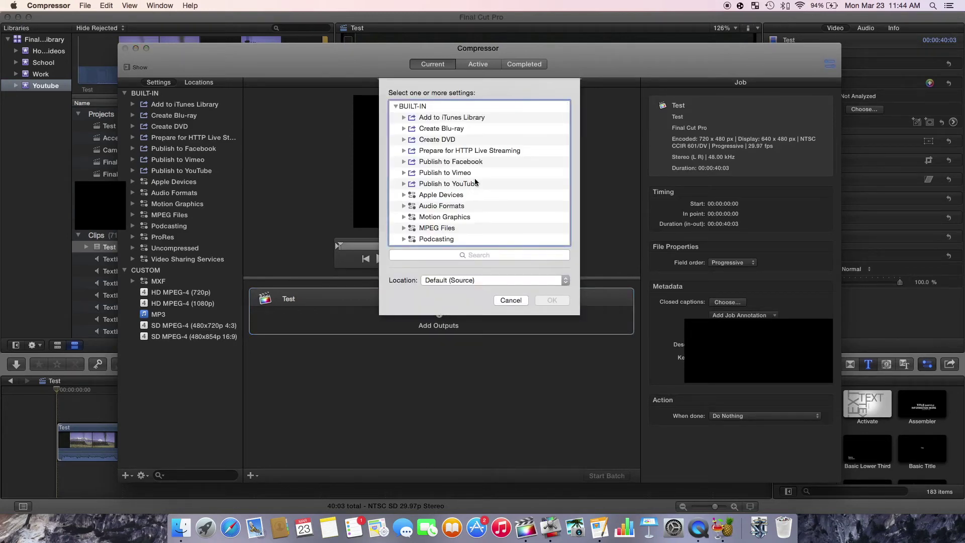
pyautogui.scroll(-5, 475, 182)
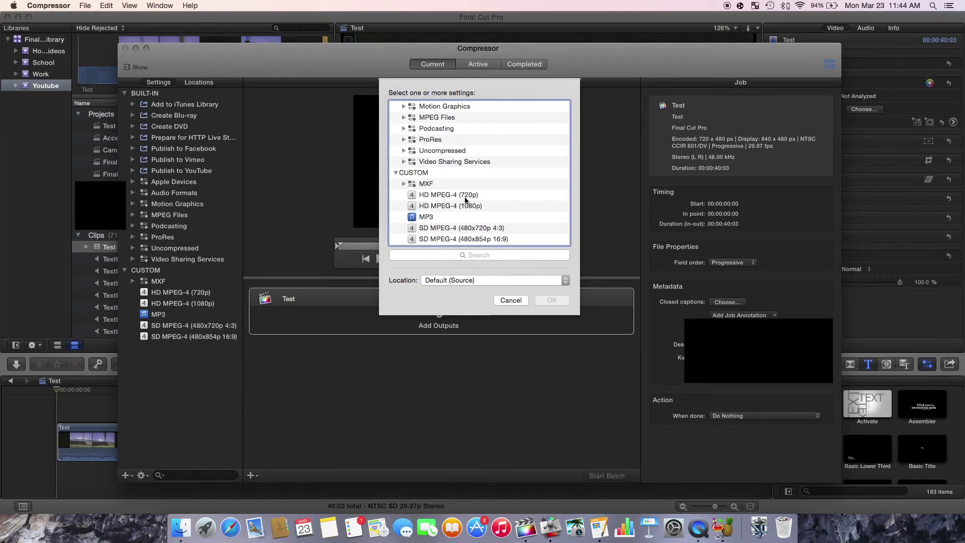
pyautogui.click(474, 229)
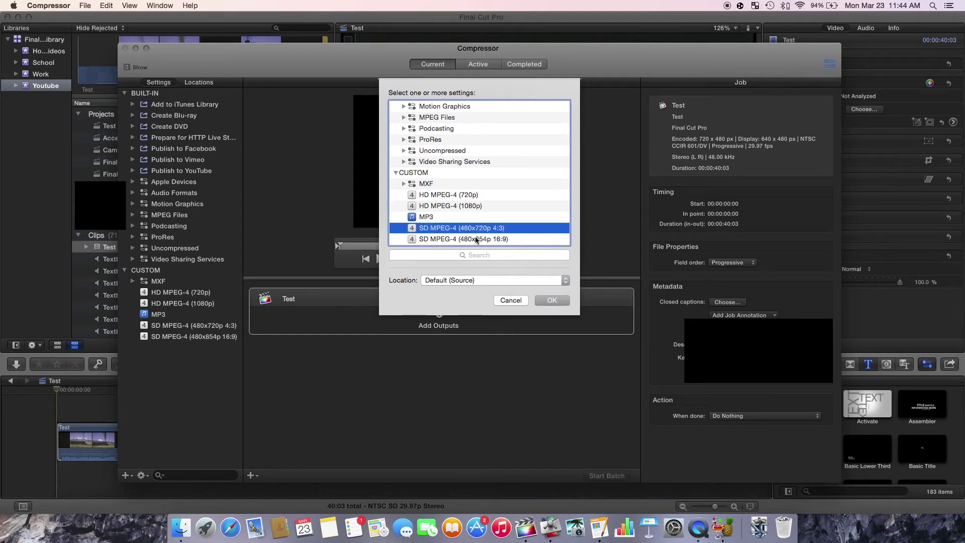
# Add the SD MPEG-4 output, lower the audio data rate to 128 kbps, and start the batch
pyautogui.click(556, 300)
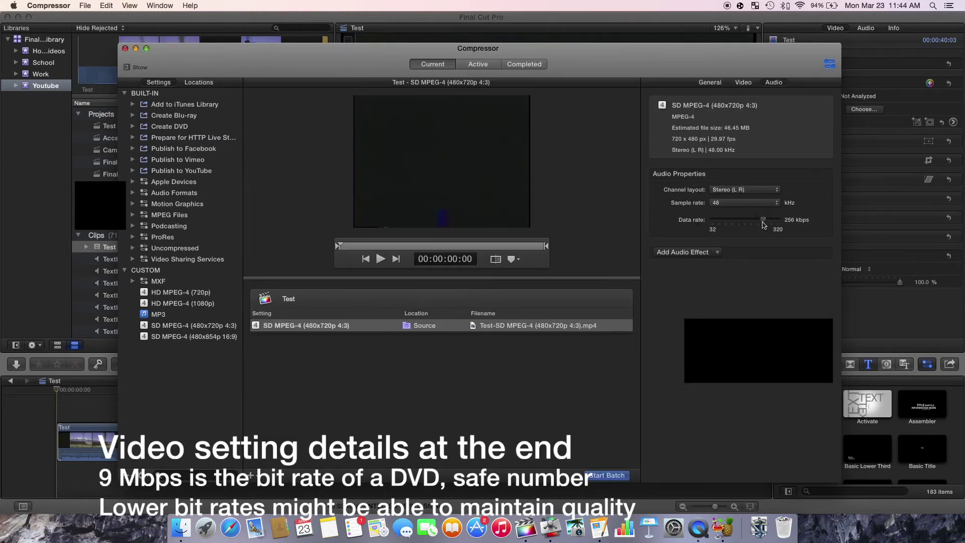
pyautogui.moveTo(763, 220); pyautogui.dragTo(737, 223)
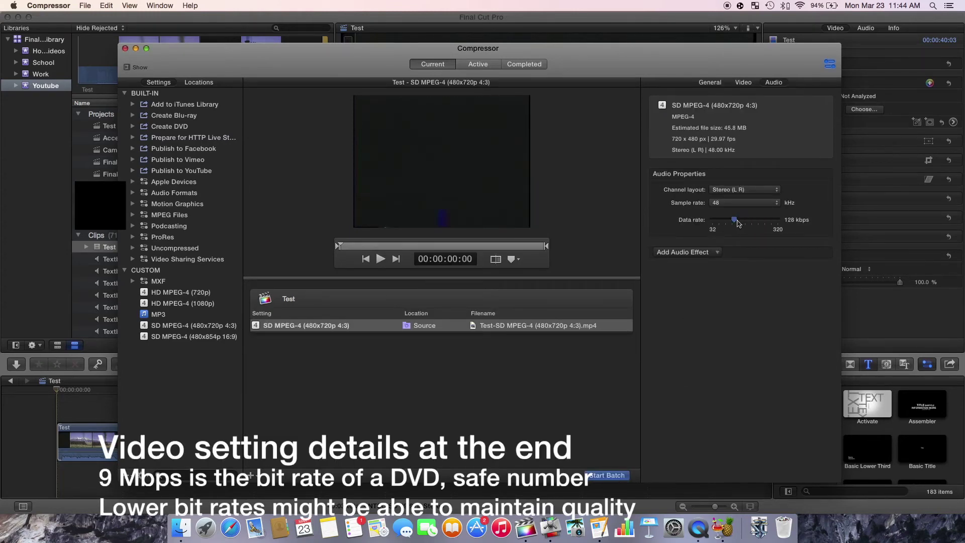
pyautogui.click(608, 475)
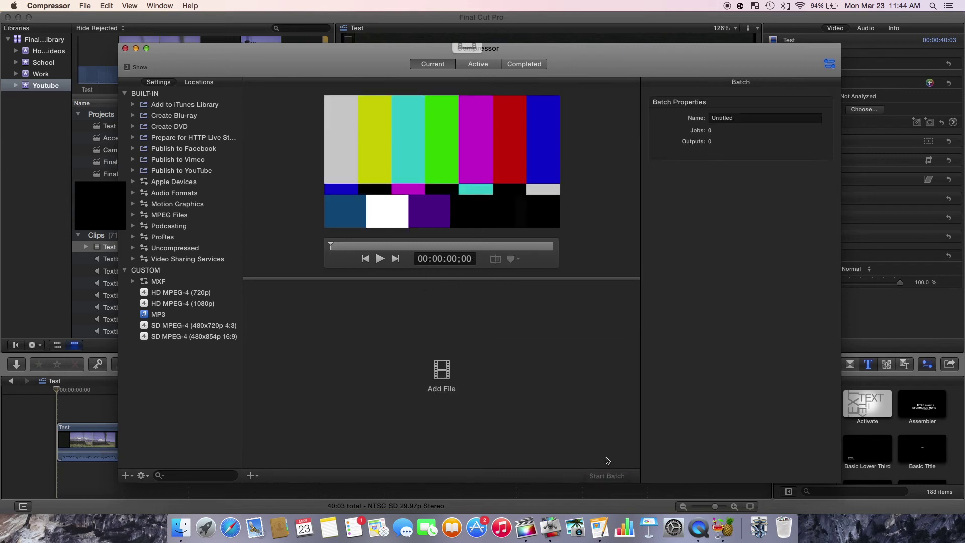